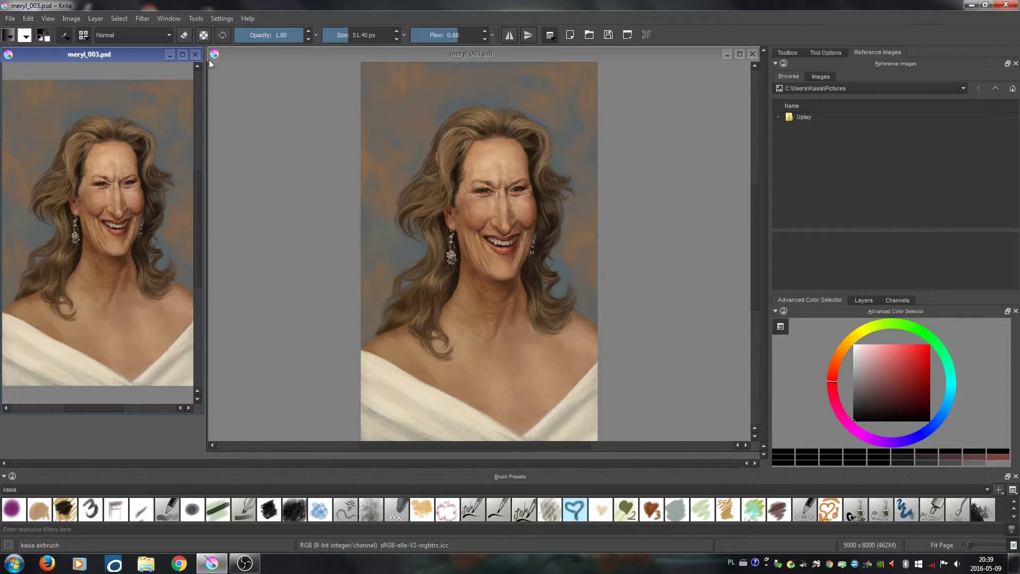
- Drag the large meryl_003.psd view's left edge slightly right to activate and narrow it
left_click_drag(206, 69, 236, 56)
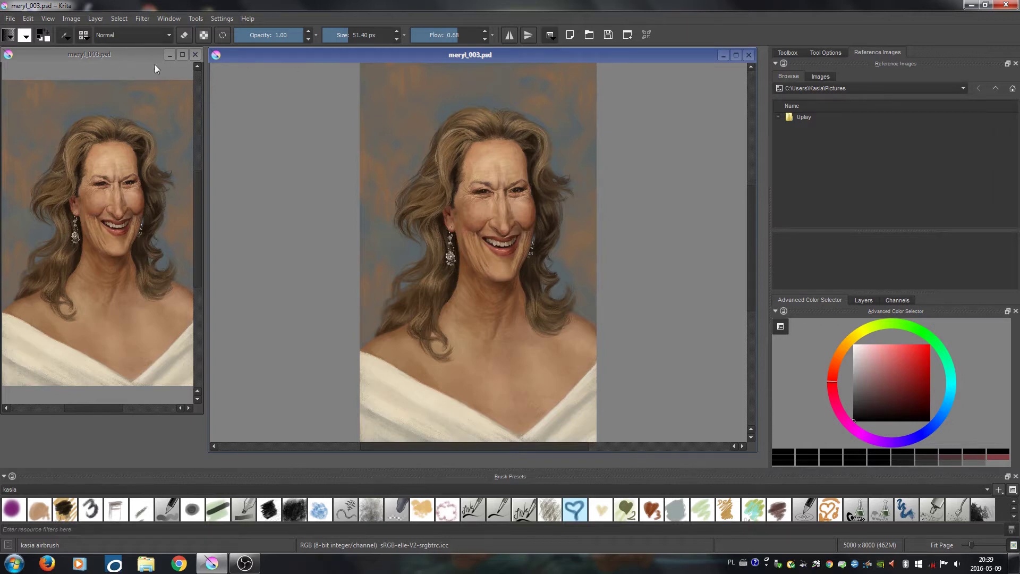
- Choose light green, paint two test strokes across the canvas top, then undo both
left_click(913, 329)
left_click(913, 354)
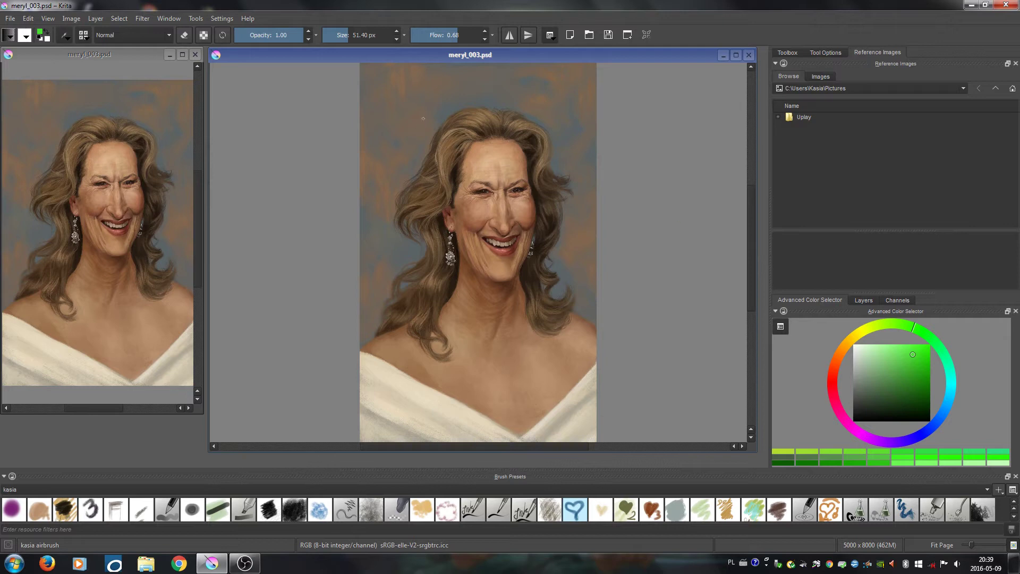
left_click_drag(396, 100, 397, 160)
left_click_drag(406, 97, 586, 101)
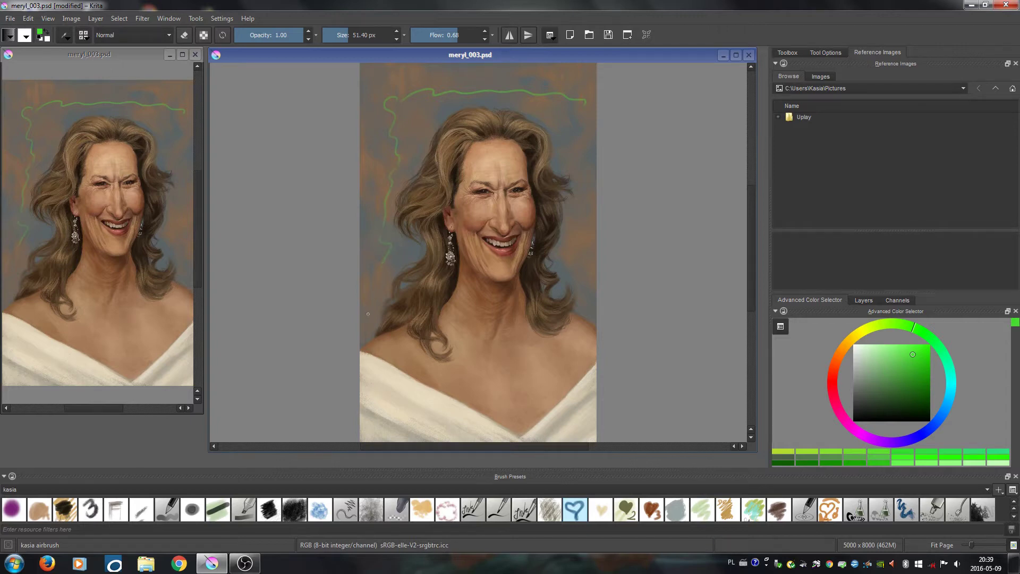
key("ctrl+z")
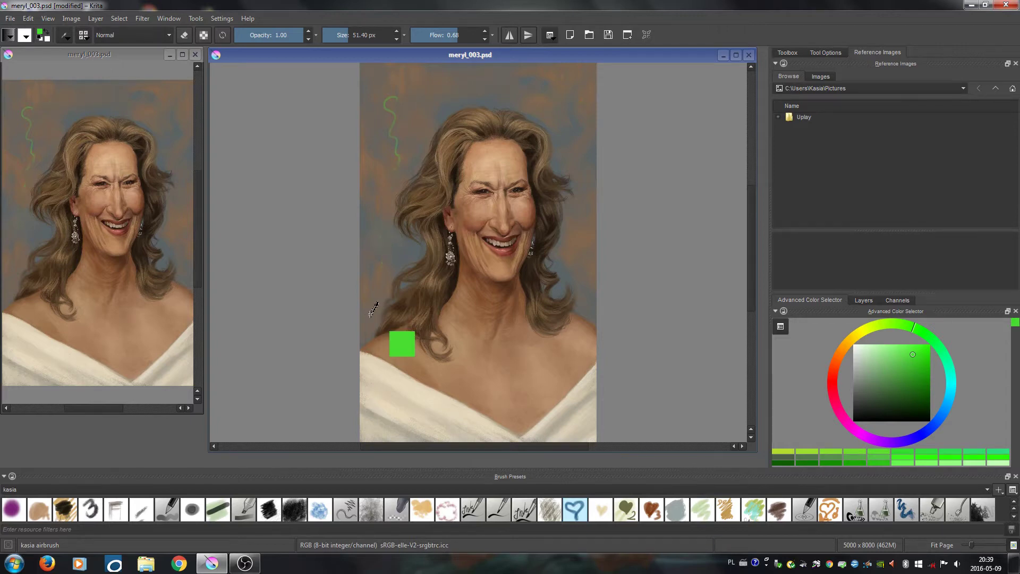
key("ctrl+z")
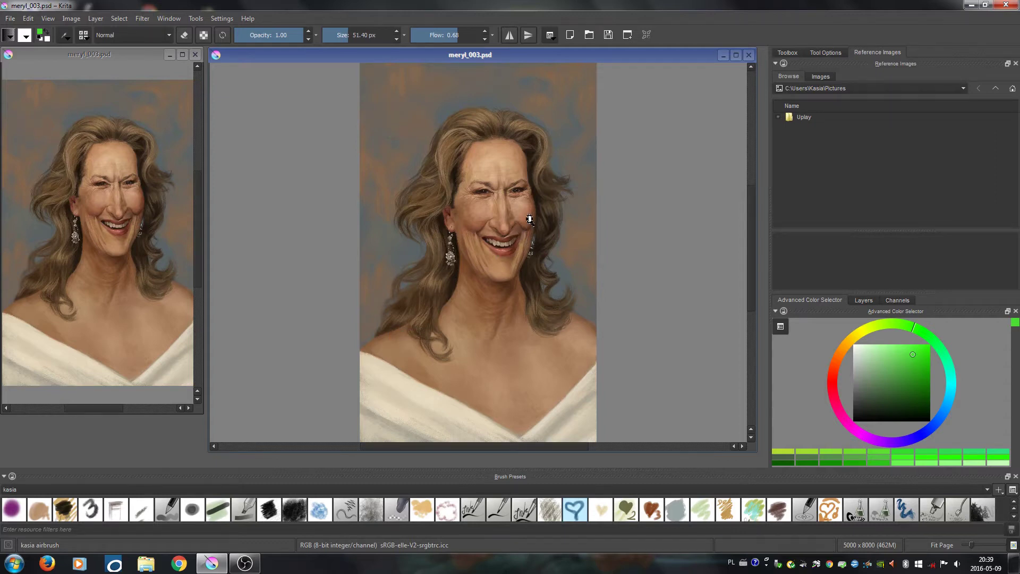
- Zoom in and out and pan the working view down over the face and forehead
scroll(534, 204, "down", 1)
scroll(529, 209, "up", 1)
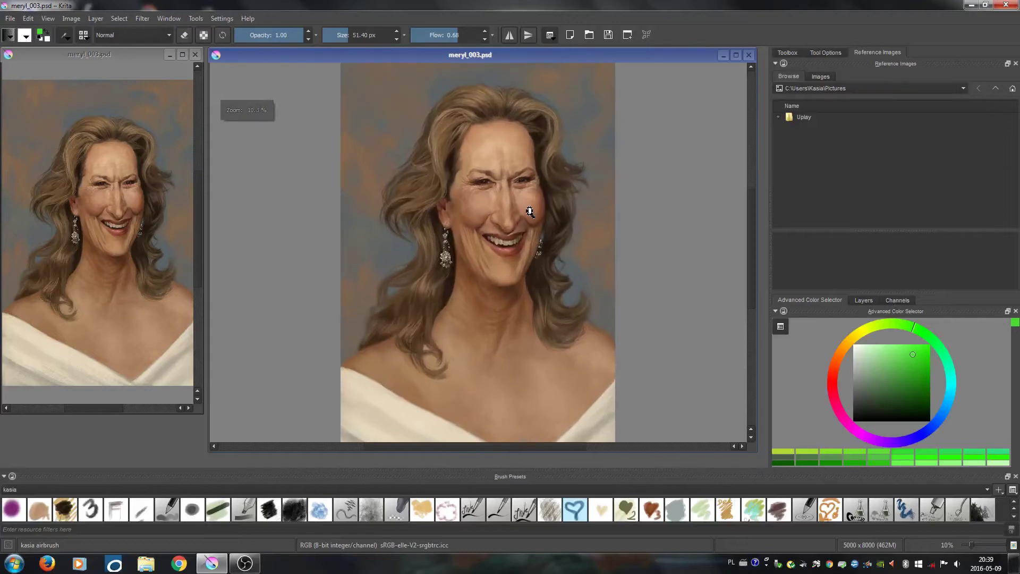
scroll(531, 223, "down", 2)
scroll(532, 224, "up", 4)
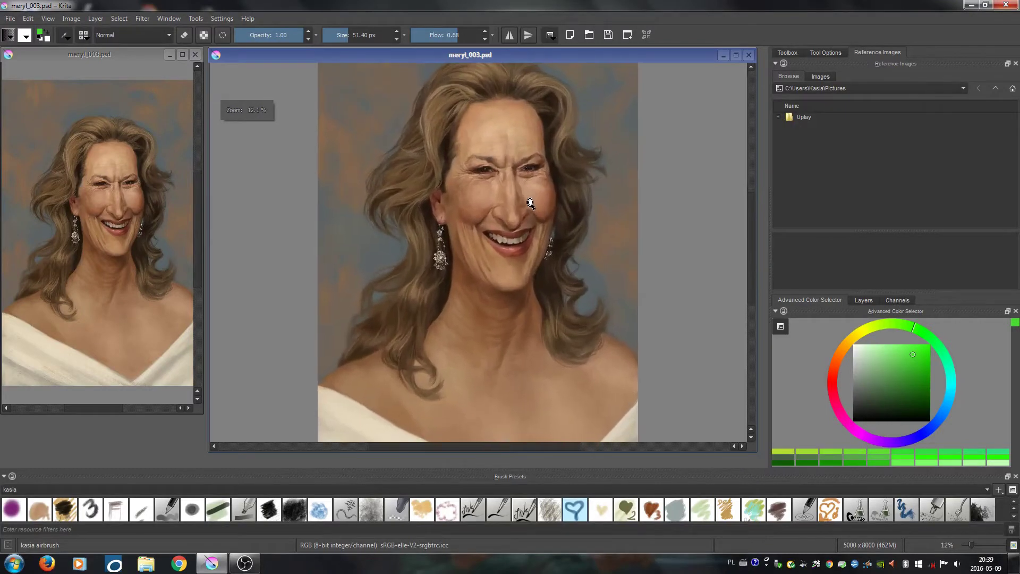
scroll(543, 179, "down", 3)
scroll(547, 177, "up", 4)
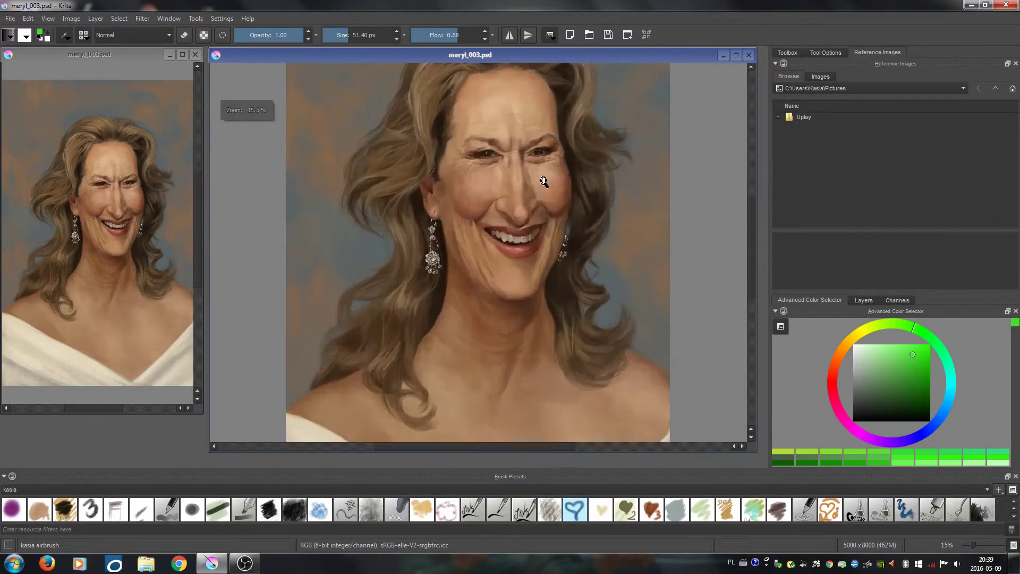
left_click_drag(553, 159, 501, 290)
scroll(510, 244, "up", 3)
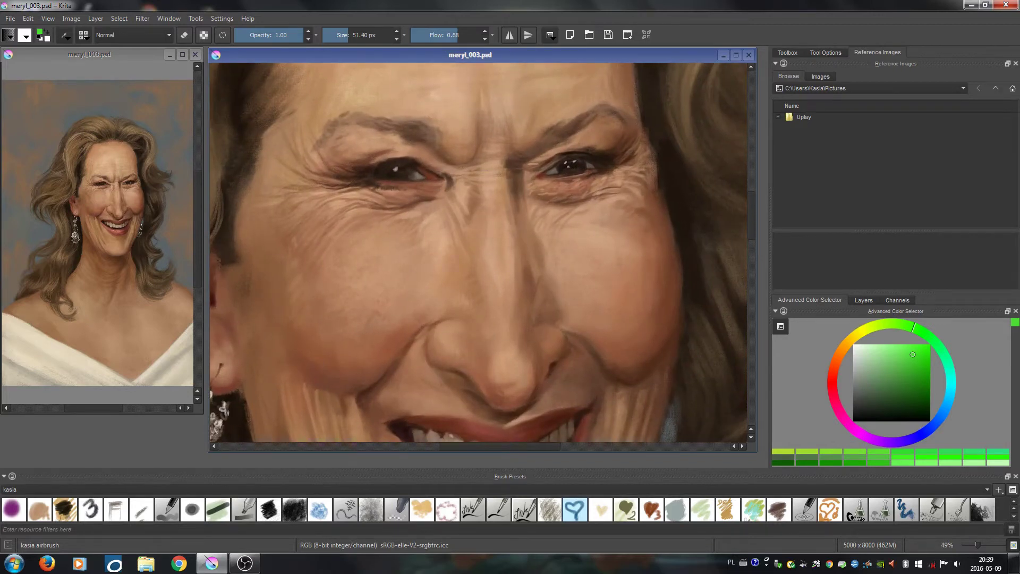
left_click_drag(497, 234, 497, 319)
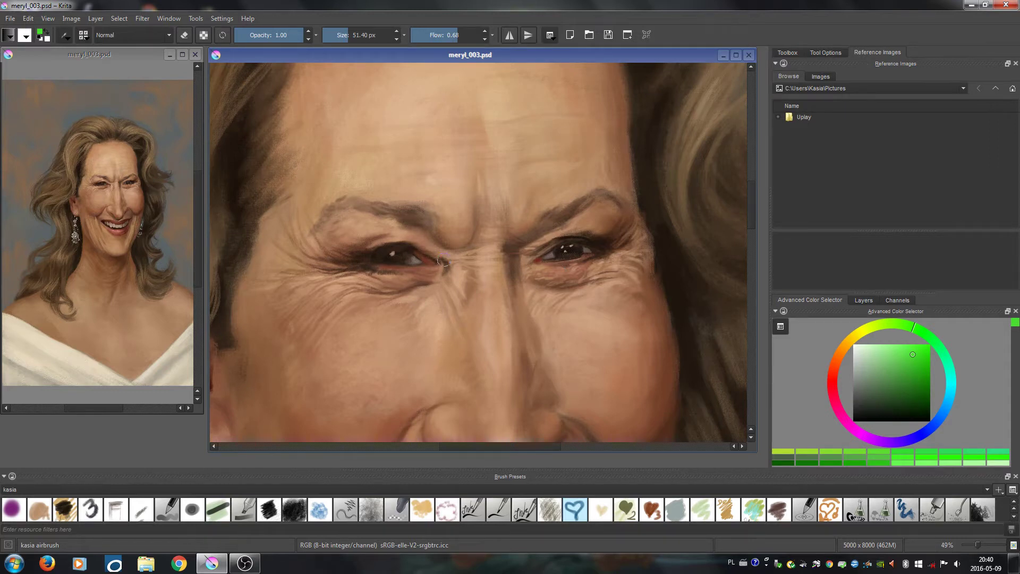
- Zoom out, re-centre the whole portrait, tilt the canvas, then reset rotation to upright with 5
scroll(502, 255, "down", 1)
scroll(505, 259, "up", 1)
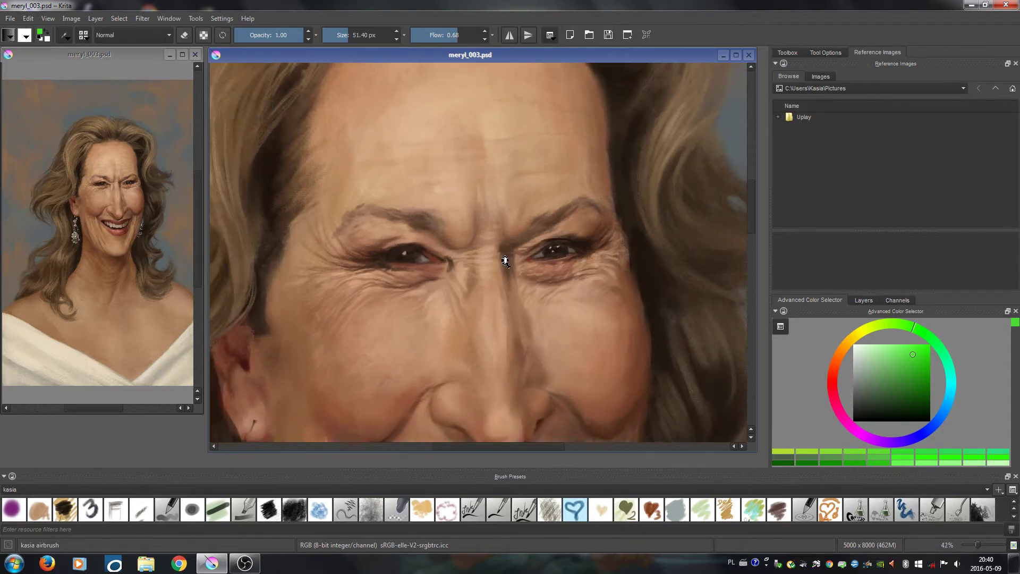
scroll(481, 229, "up", 3)
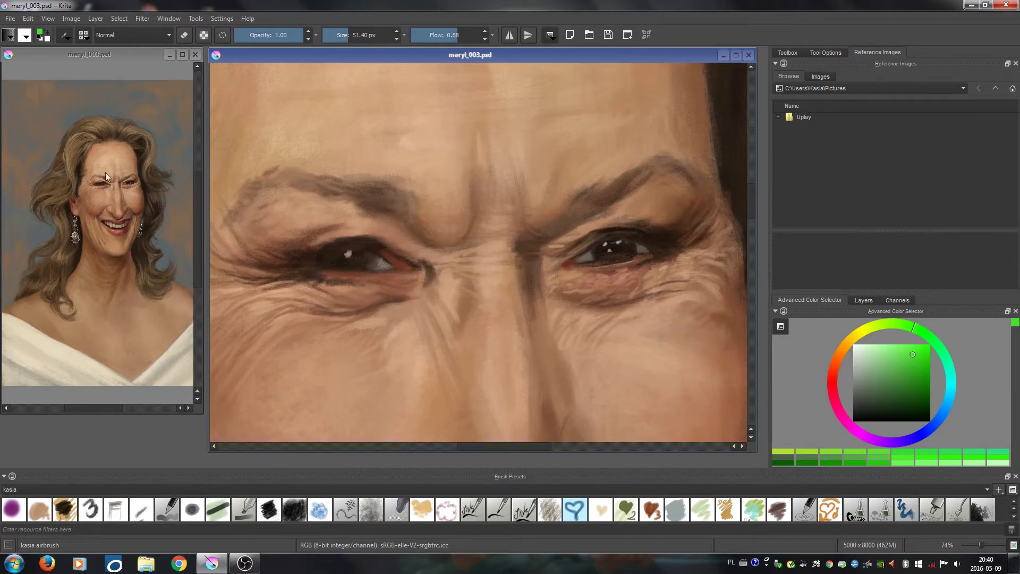
scroll(501, 218, "down", 1)
scroll(502, 218, "down", 6)
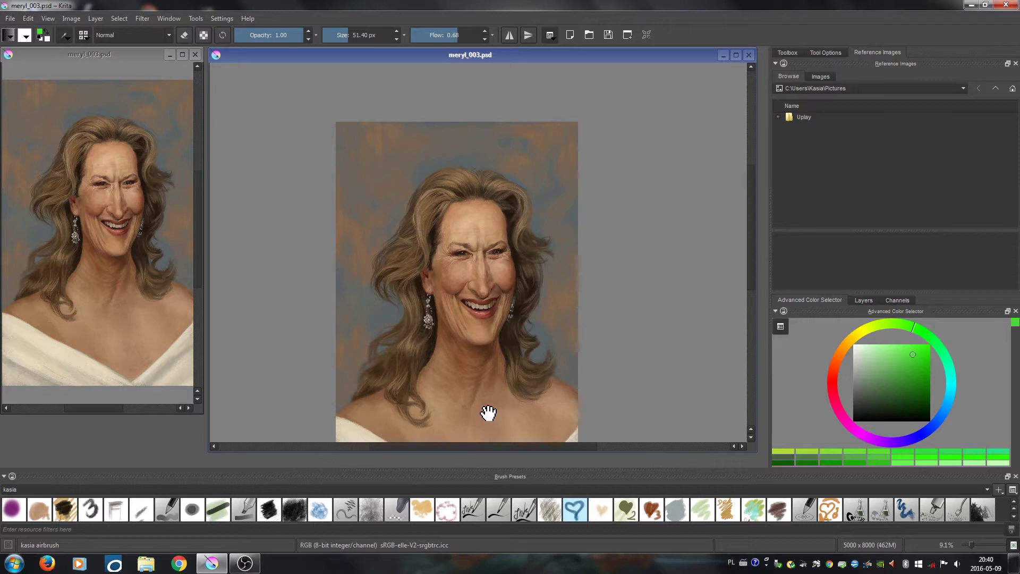
left_click_drag(489, 414, 485, 335)
scroll(490, 335, "down", 1)
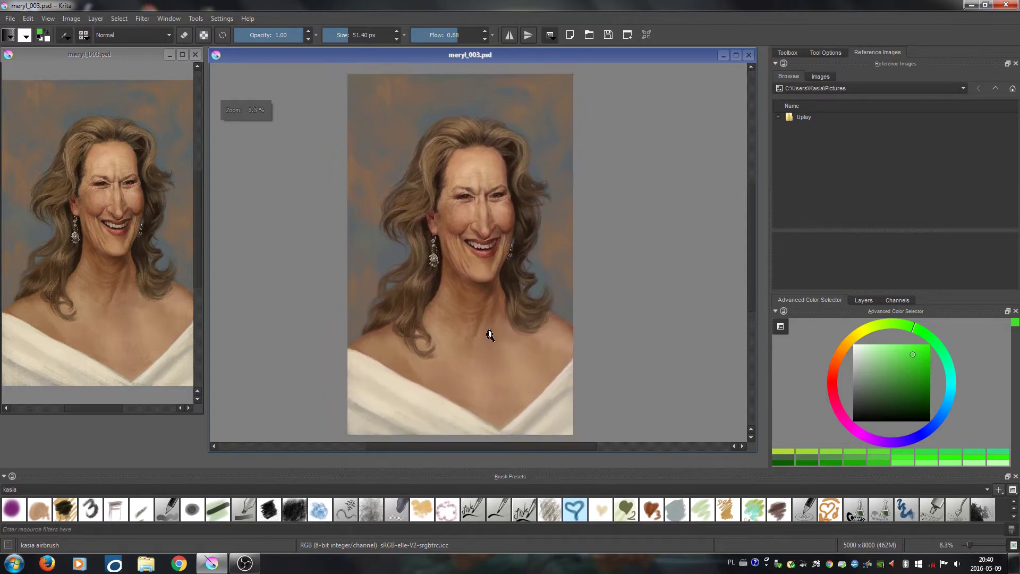
scroll(489, 335, "down", 1)
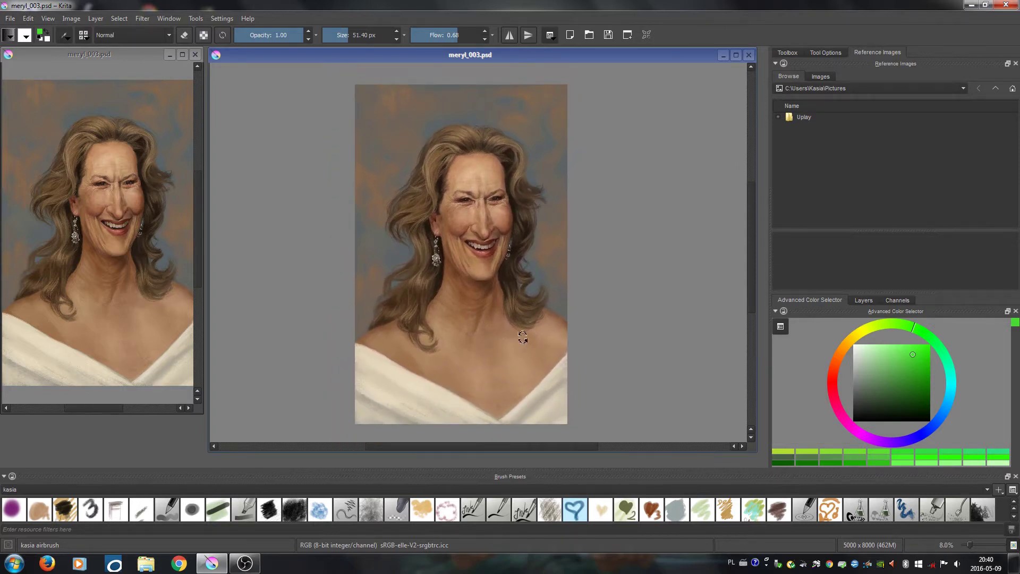
left_click_drag(523, 337, 573, 301)
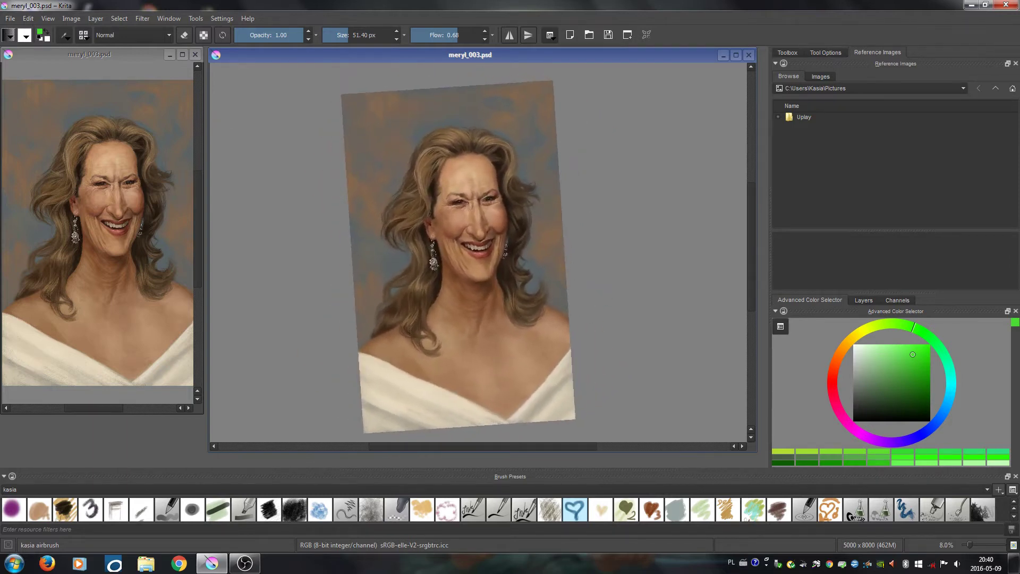
key("5")
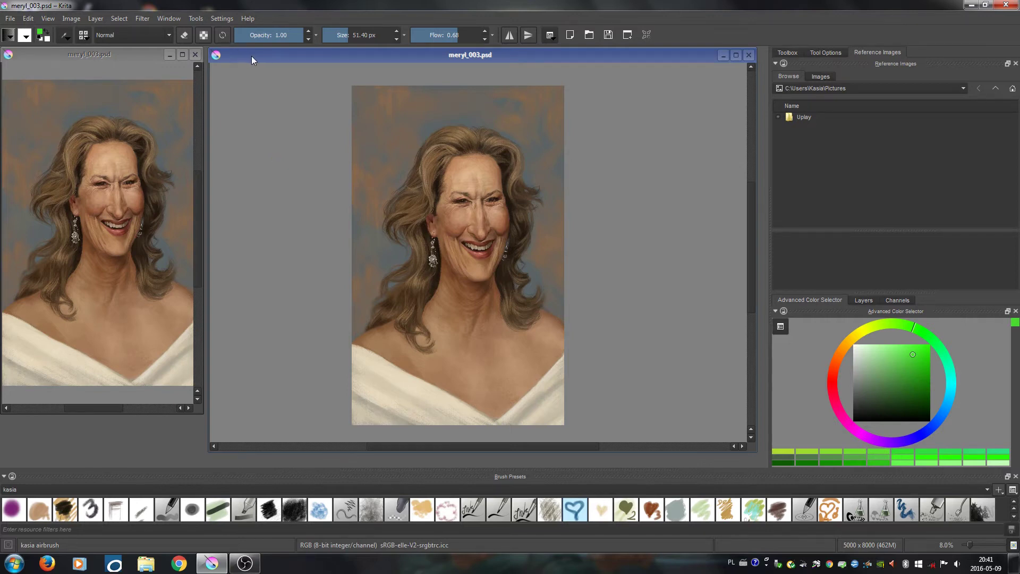
- Drag the working view's title bar slightly to make the subwindow a little taller
mouse_move(254, 57)
left_mouse_down()
mouse_move(254, 33)
mouse_move(255, 59)
left_mouse_up()
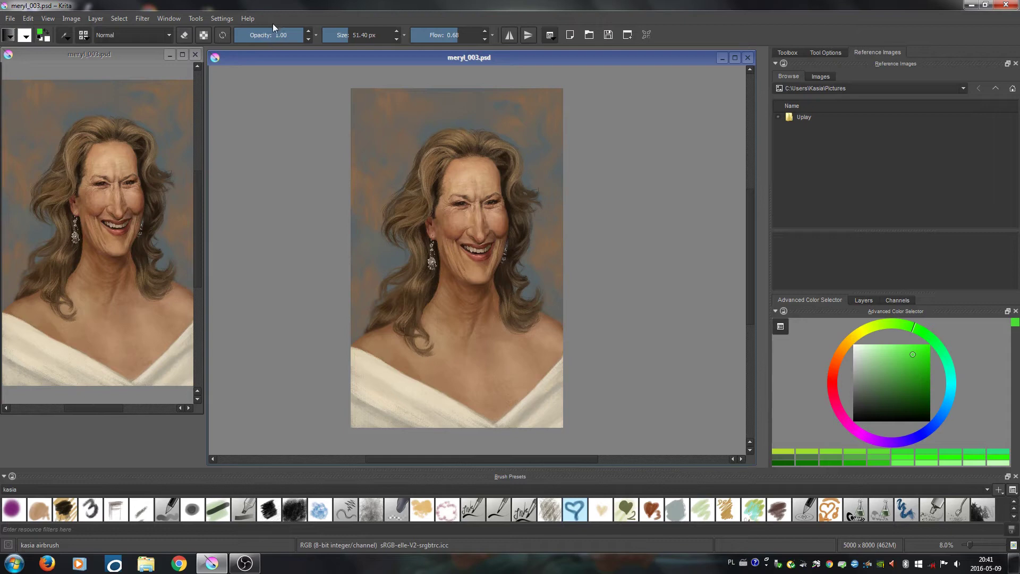
- Set Multiple Document Mode to Tabs in Krita's General > Window preferences
left_click(221, 18)
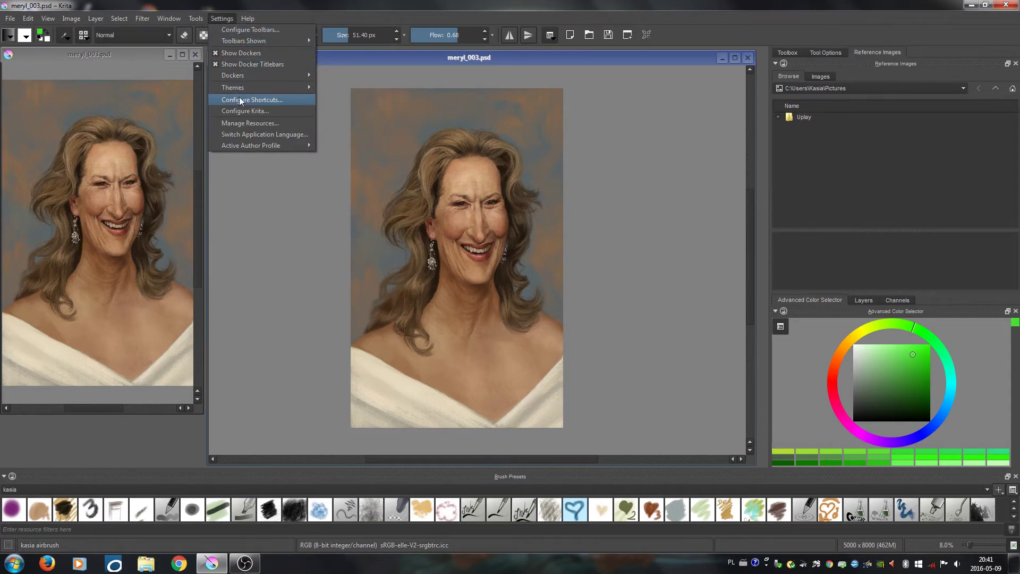
left_click(245, 111)
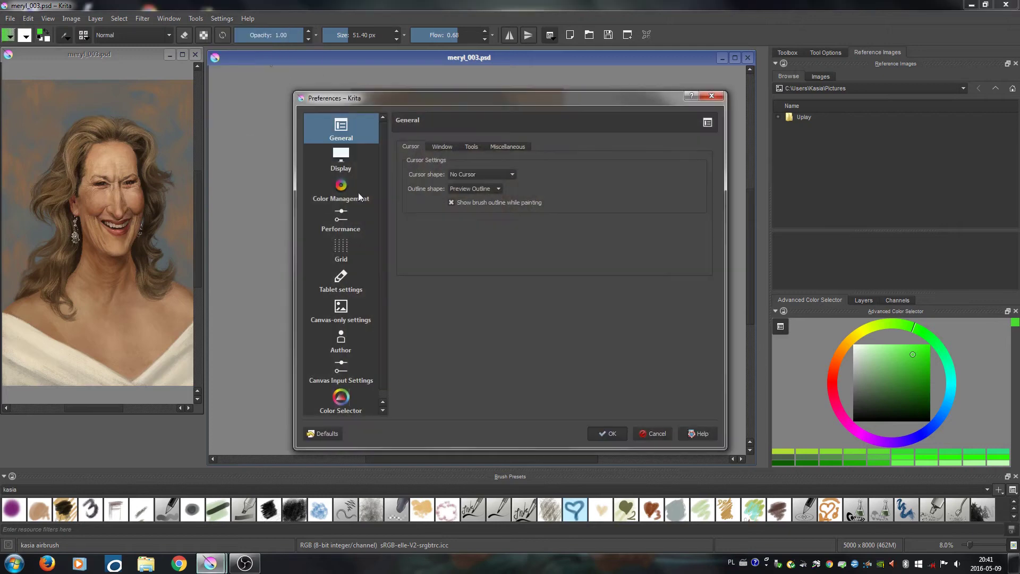
left_click(442, 146)
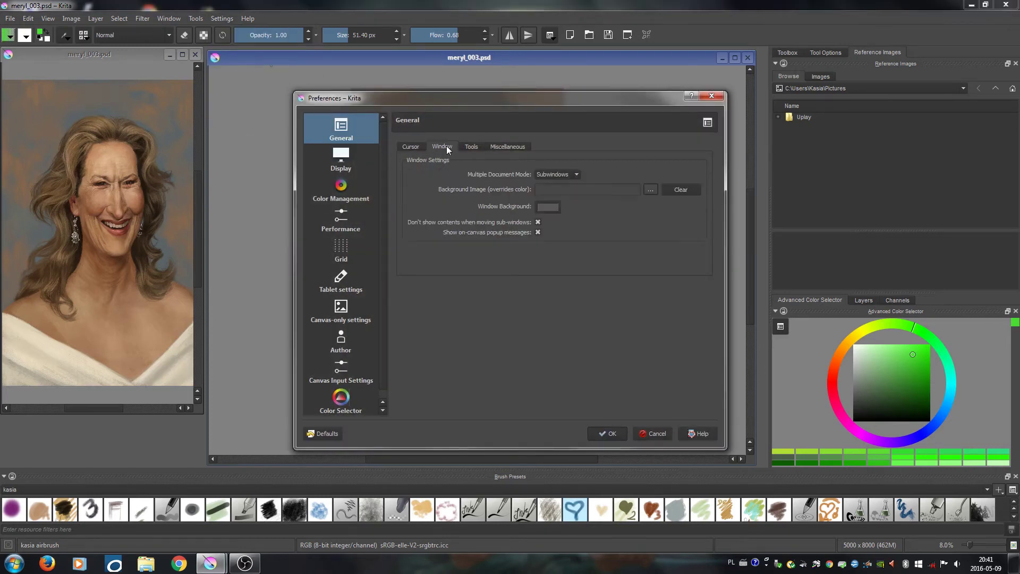
left_click(539, 174)
left_click(553, 185)
left_click(605, 433)
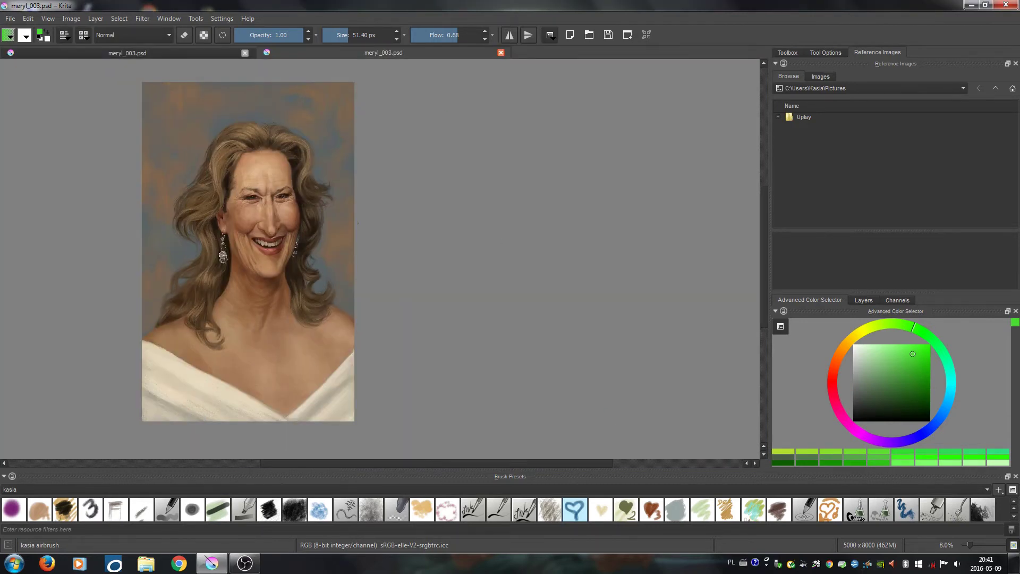
- Zoom the first tab in close on the face, then flip between tabs ending on the second
left_click(178, 53)
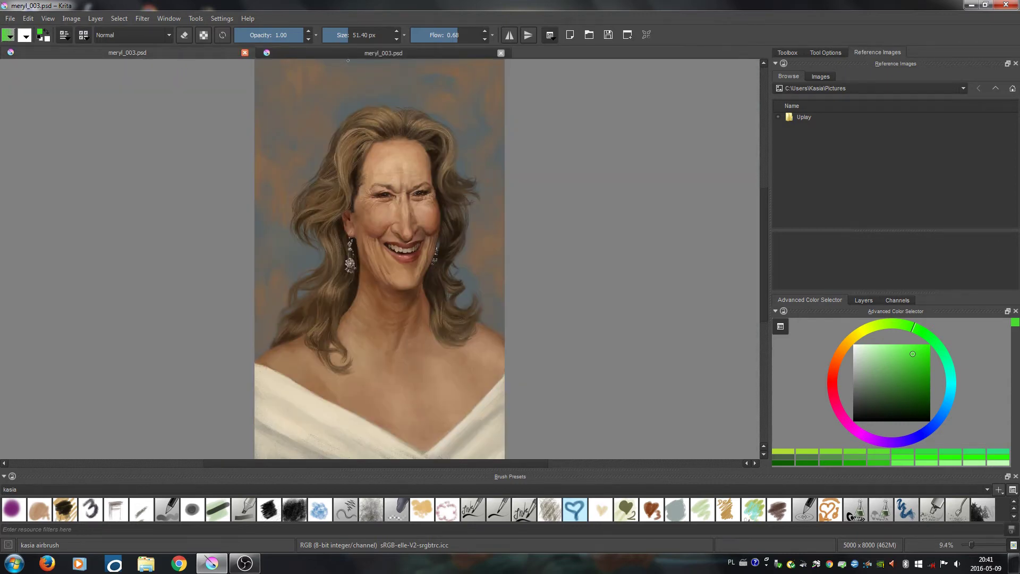
key("plus")
key("plus")
key("plus")
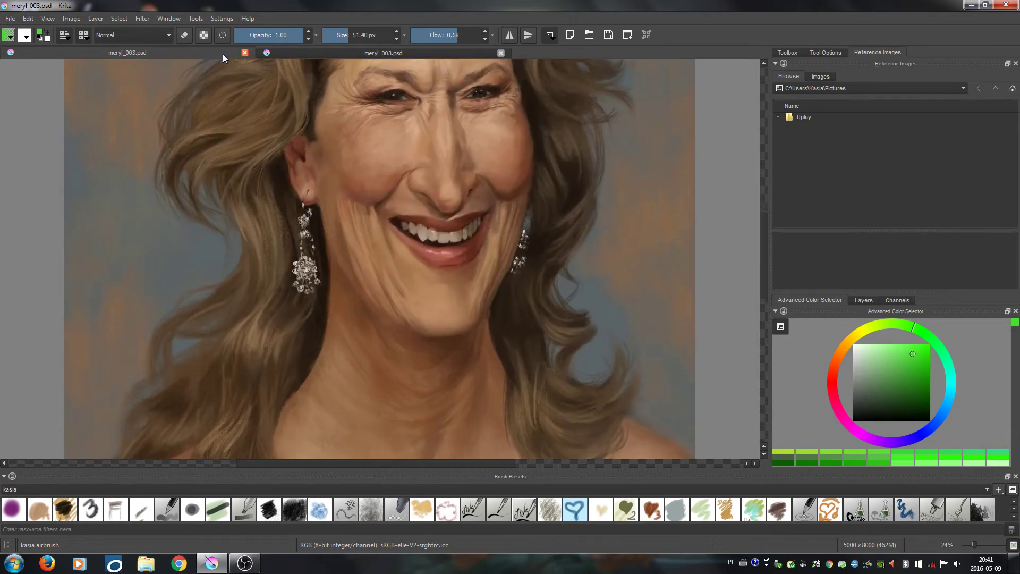
left_click(292, 53)
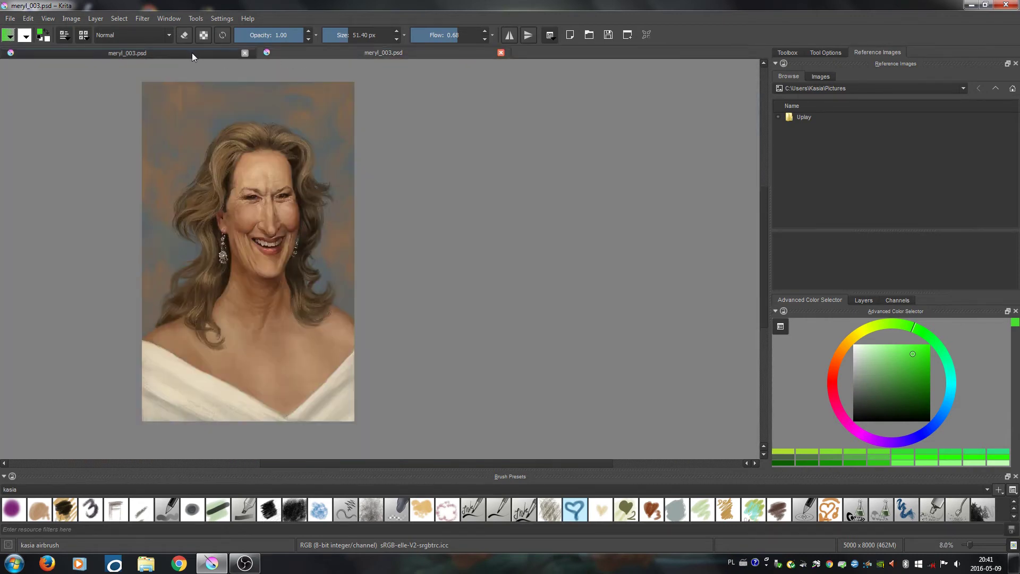
left_click(192, 53)
left_click(343, 54)
- Switch Multiple Document Mode back to Subwindows in the General > Window preferences
left_click(219, 19)
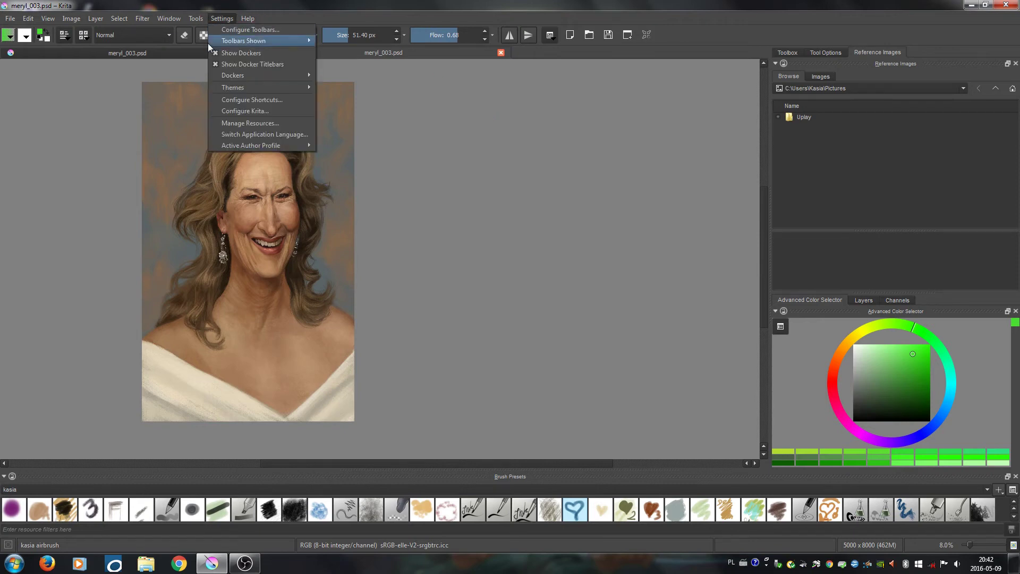
left_click(225, 110)
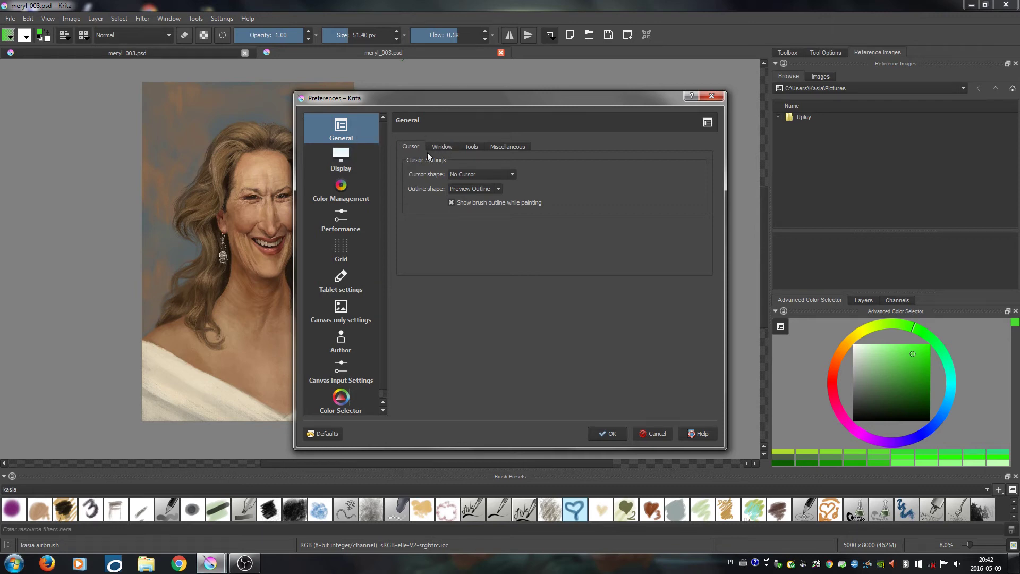
left_click(439, 147)
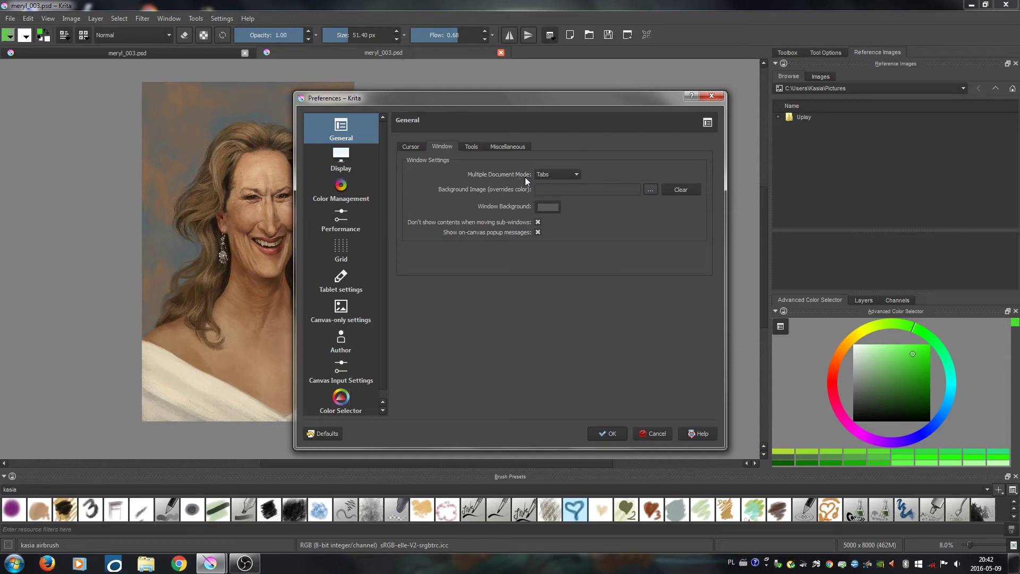
left_click(577, 175)
left_click(568, 184)
left_click(613, 430)
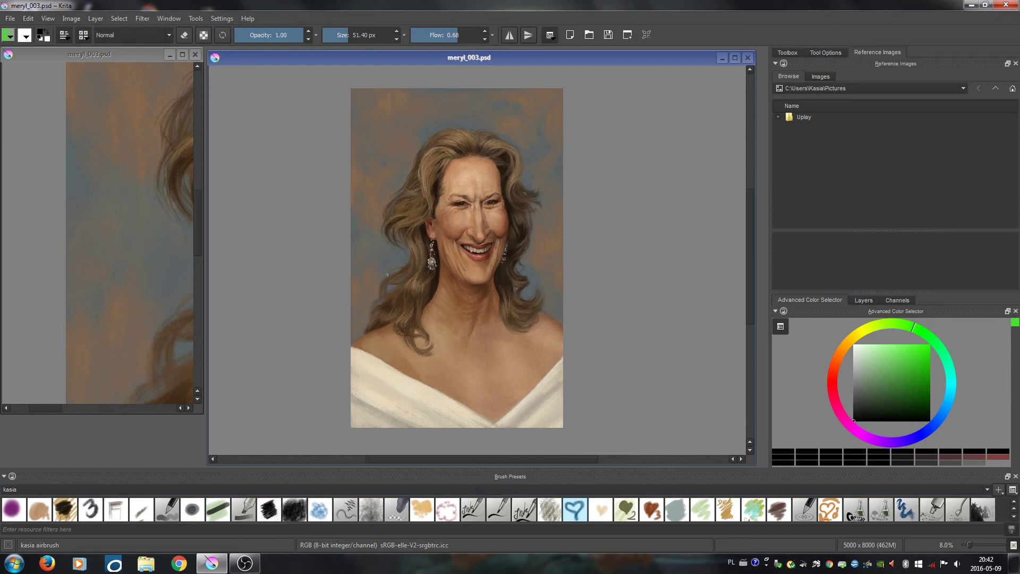
- Zoom the left view out, close the large right view, then widen and nudge the remaining window
mouse_move(145, 250)
left_mouse_down()
mouse_move(146, 321)
mouse_move(164, 302)
mouse_move(97, 297)
left_mouse_up()
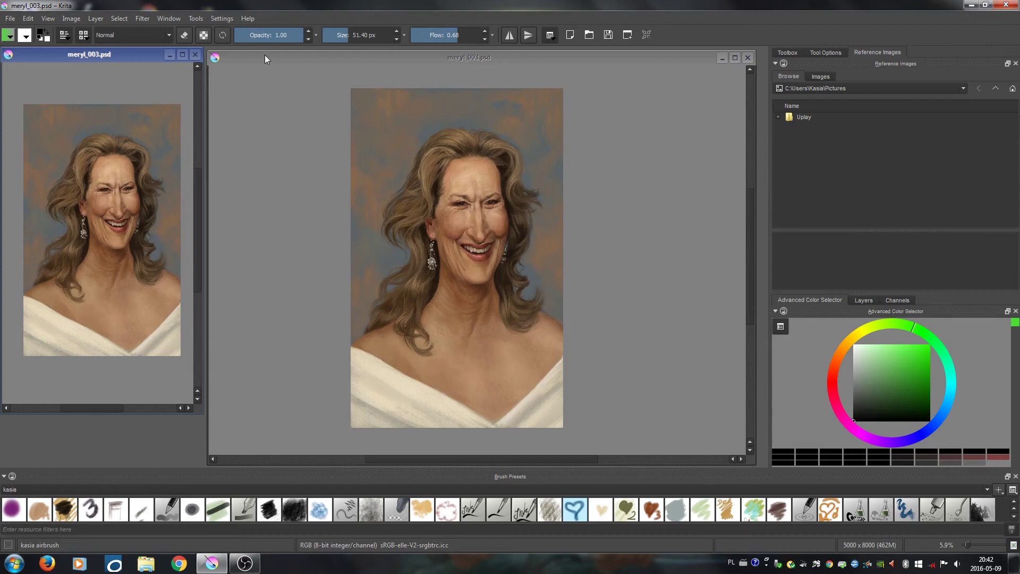
left_click(748, 58)
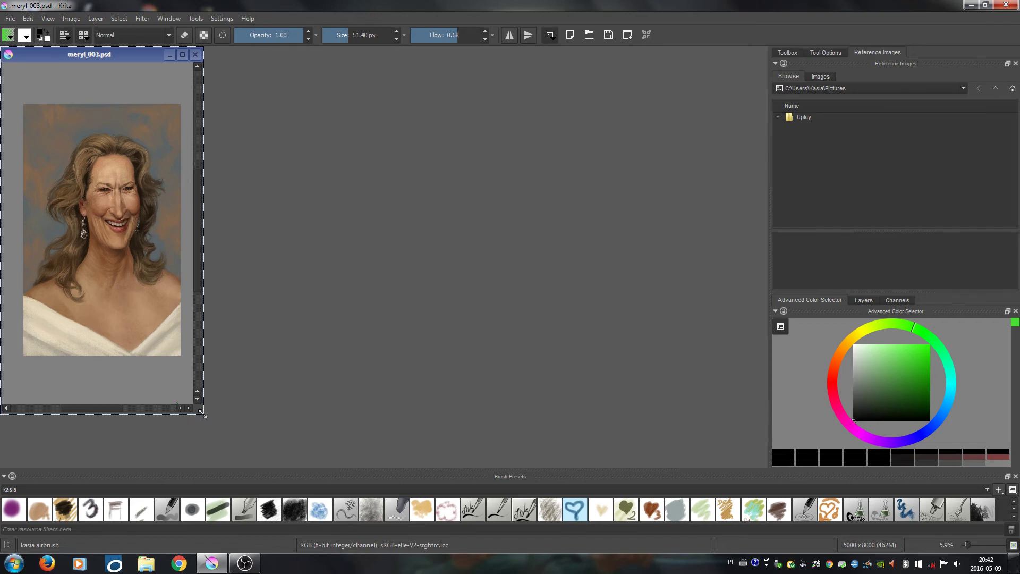
left_click_drag(202, 413, 218, 406)
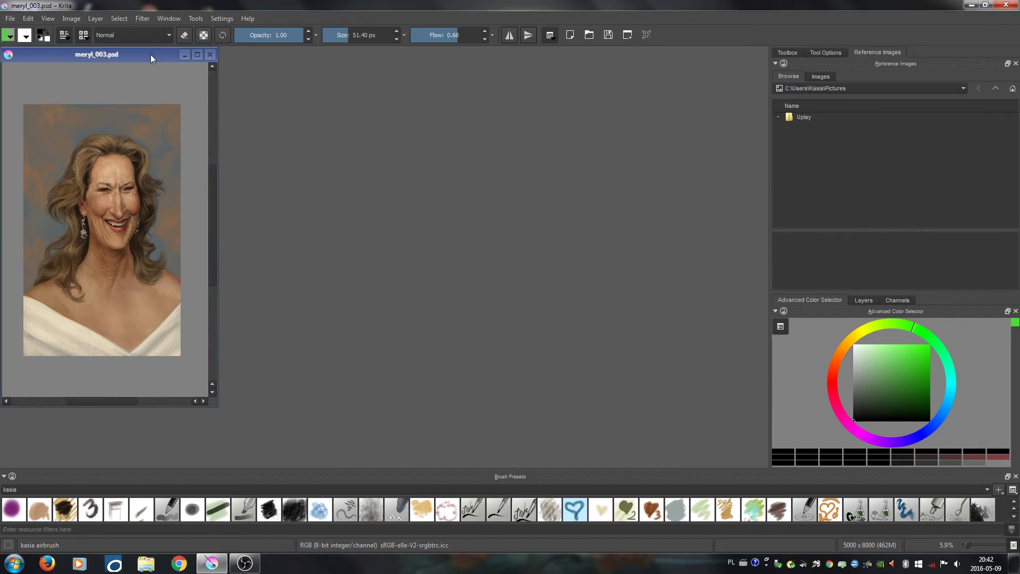
left_click_drag(153, 56, 158, 56)
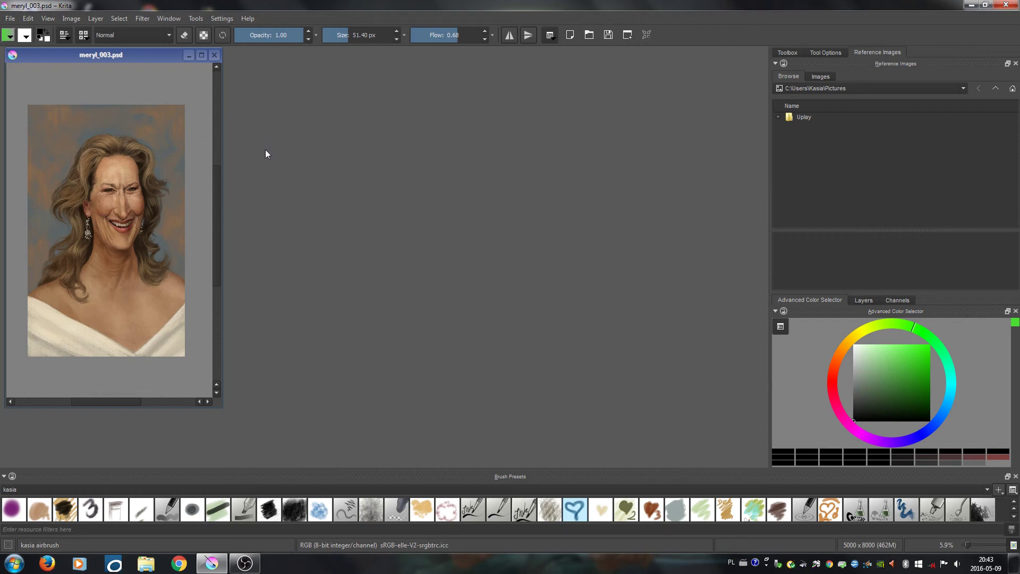
- Open another view of meryl_003.psd via Window > New View
left_click(169, 18)
mouse_move(171, 42)
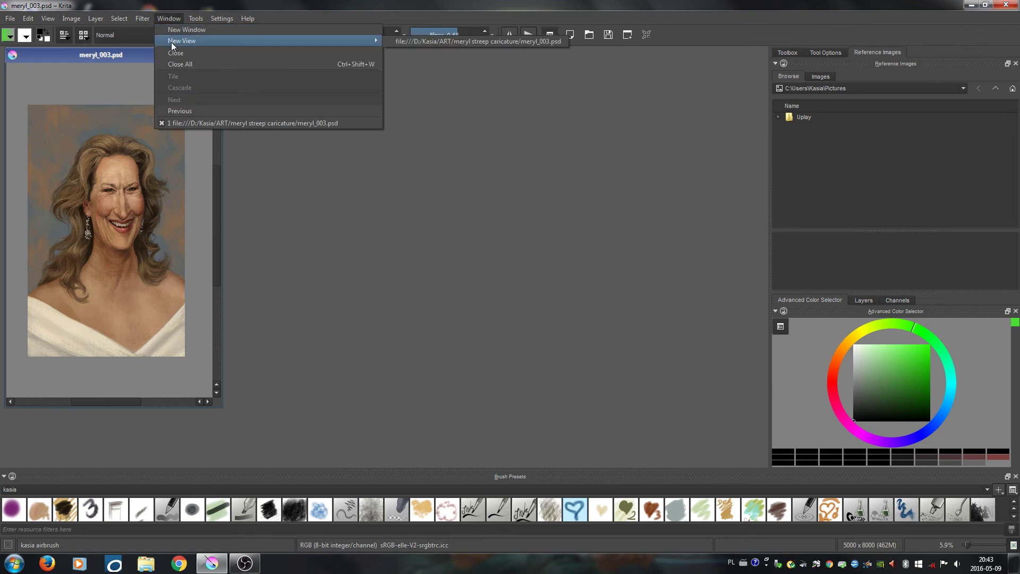
mouse_move(381, 40)
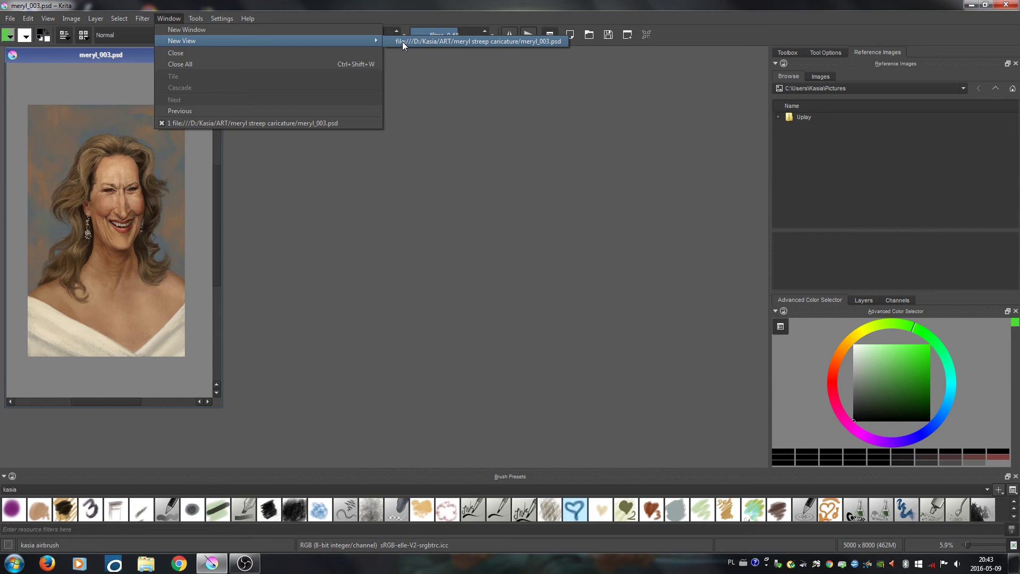
left_click(405, 41)
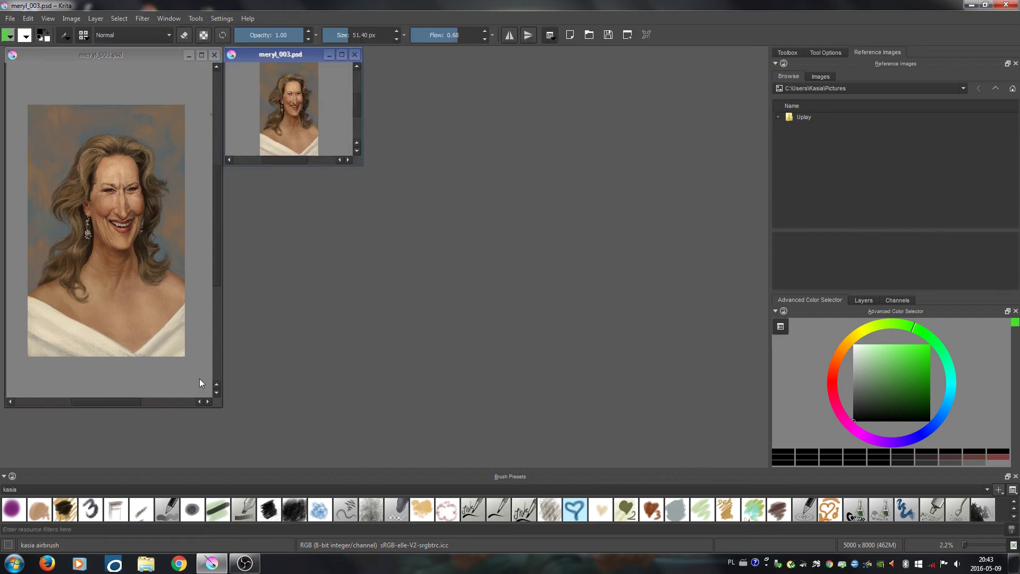
- Enlarge the new view, fit the page, paint and undo a test stroke, then zoom out slightly
left_click_drag(359, 165, 753, 456)
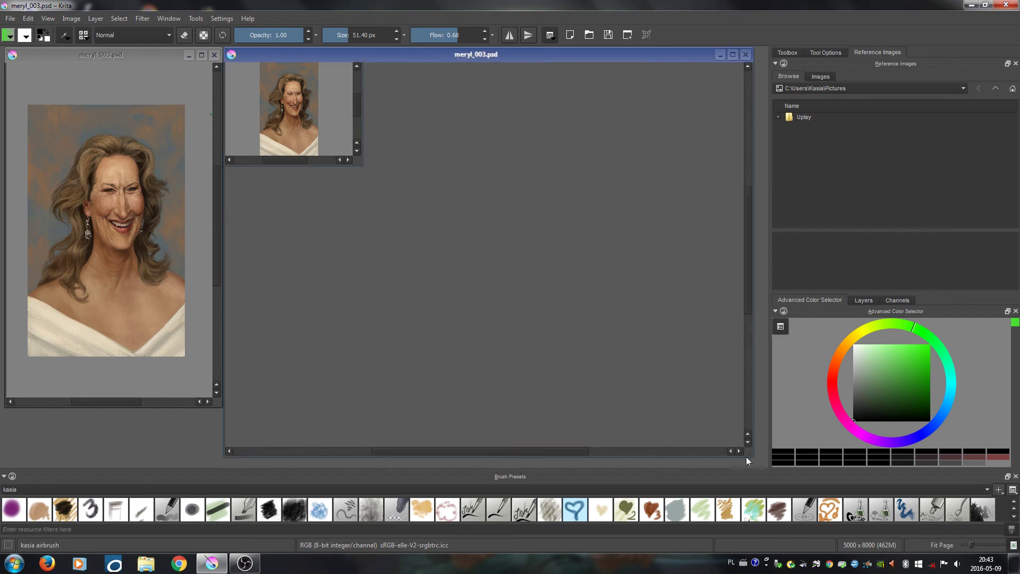
key("2")
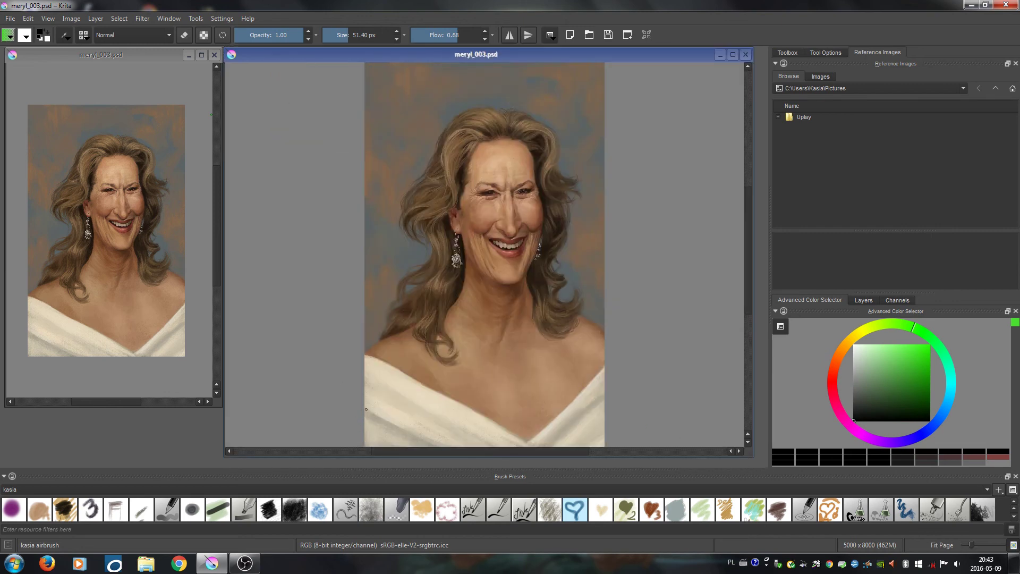
mouse_move(397, 114)
left_mouse_down()
mouse_move(422, 126)
mouse_move(604, 106)
left_mouse_up()
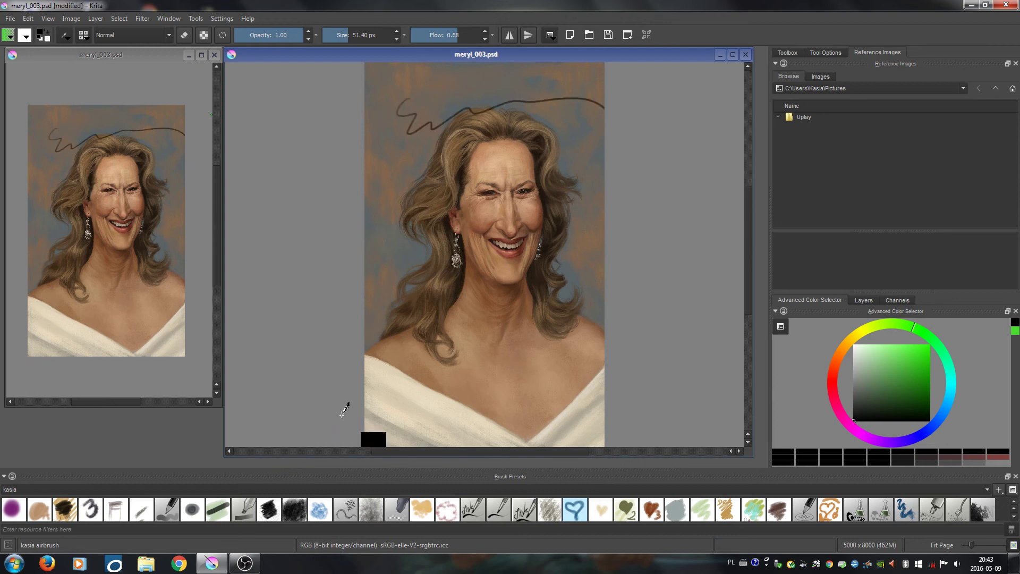
key("ctrl+z")
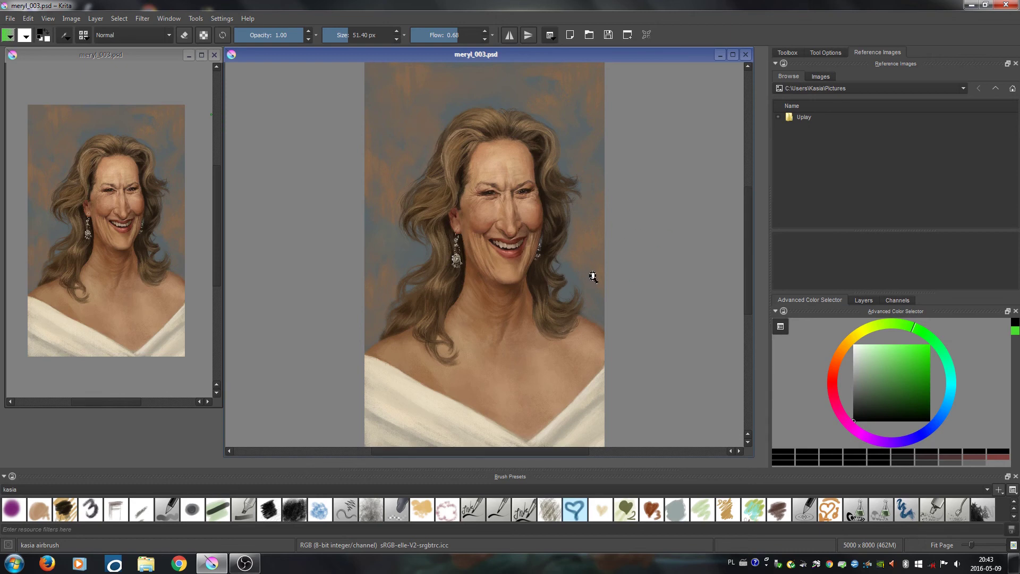
key("minus")
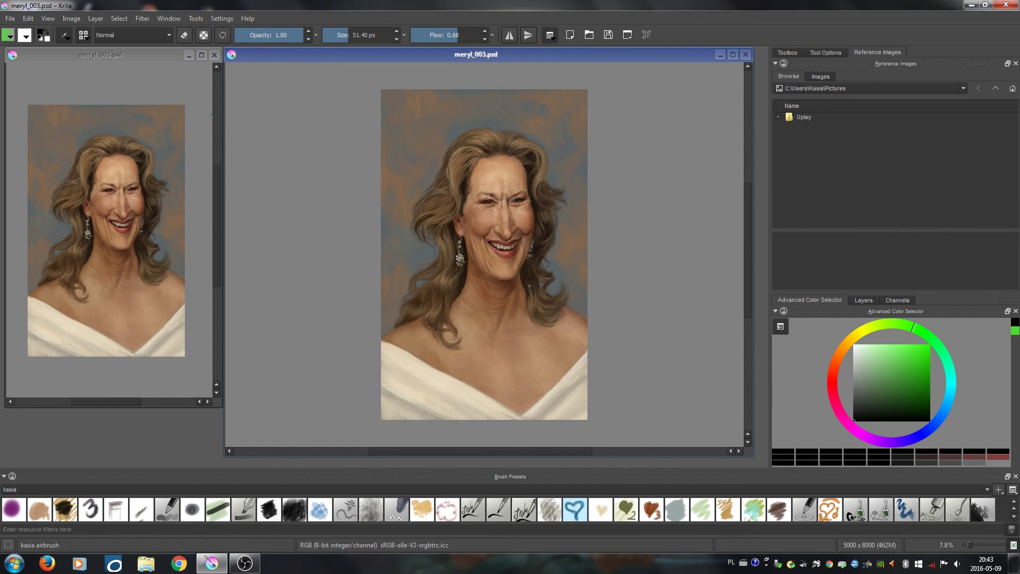